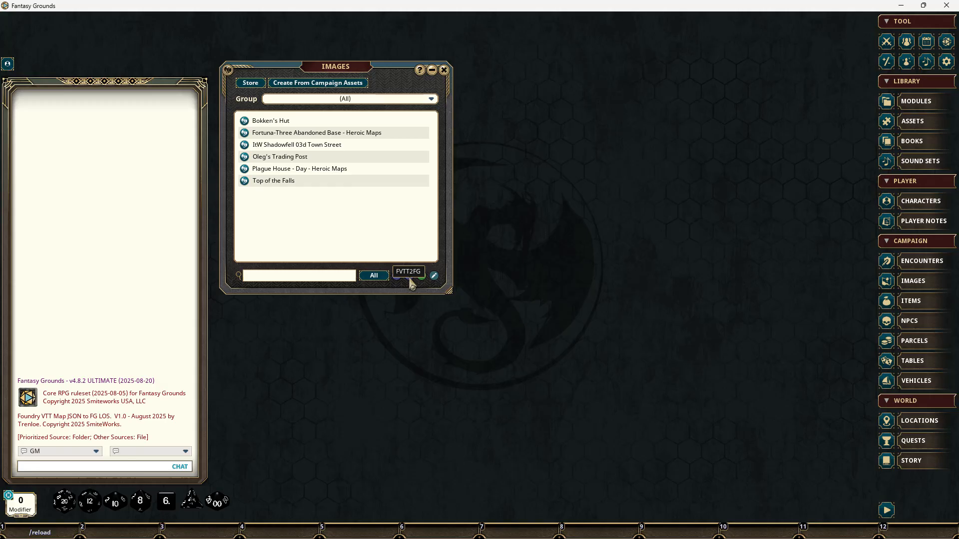
Step: Choose the blue-water-inn-1st-floor JSON scene from FG_Exports in the FVTT2FG importer and try to import it
left_click(410, 281)
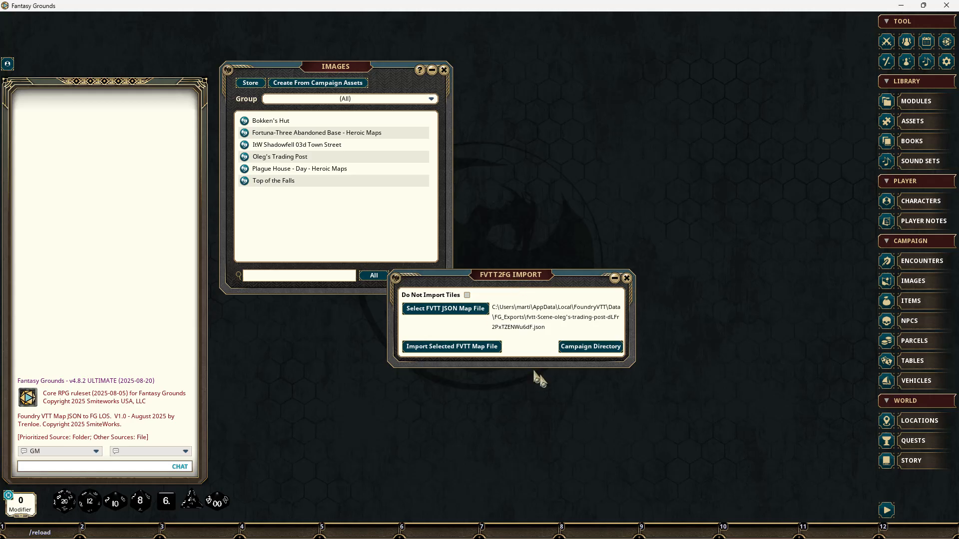
left_click(474, 312)
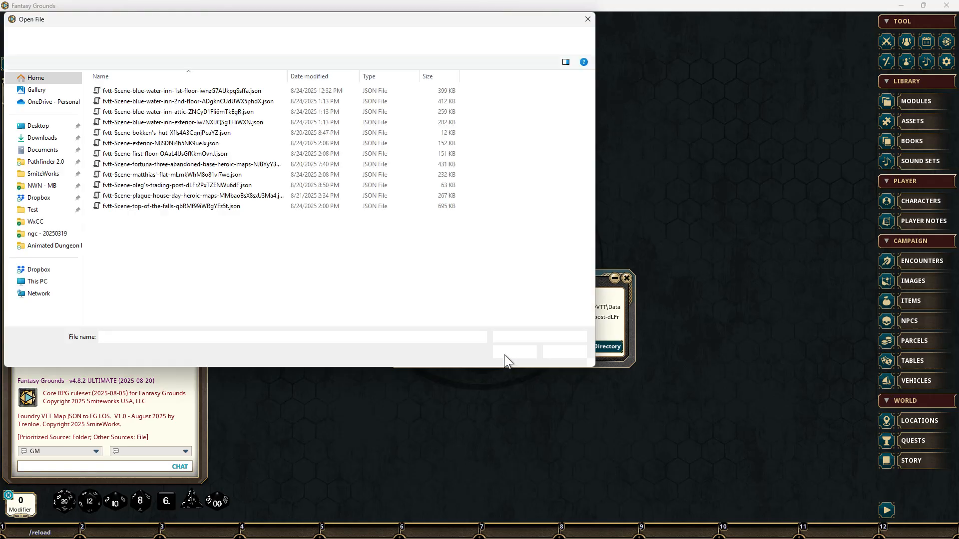
left_click_drag(413, 15, 574, 338)
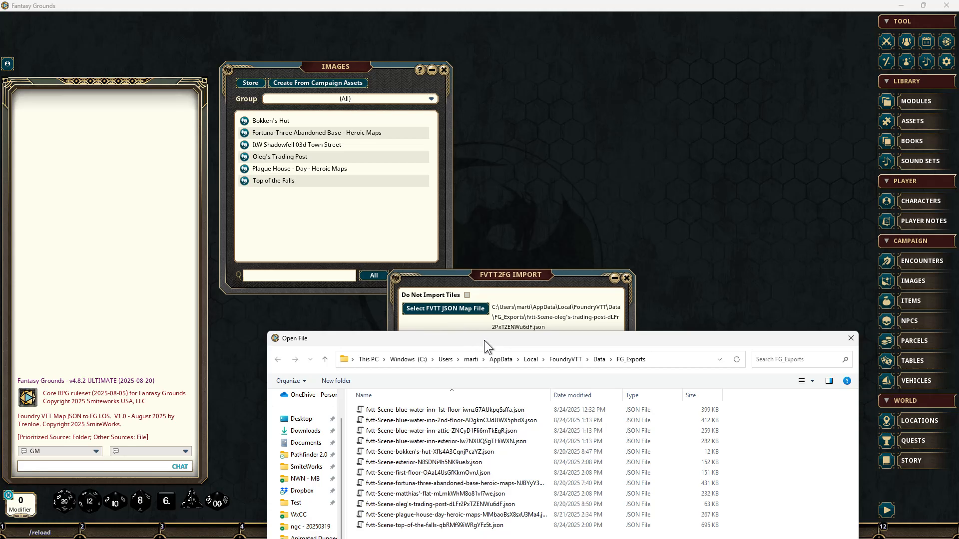
left_click_drag(484, 340, 468, 123)
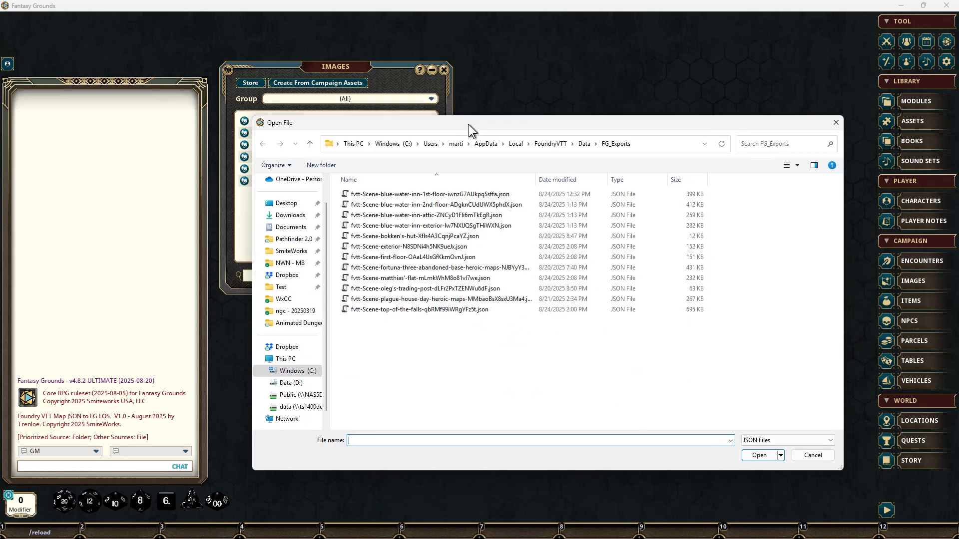
double_click(403, 196)
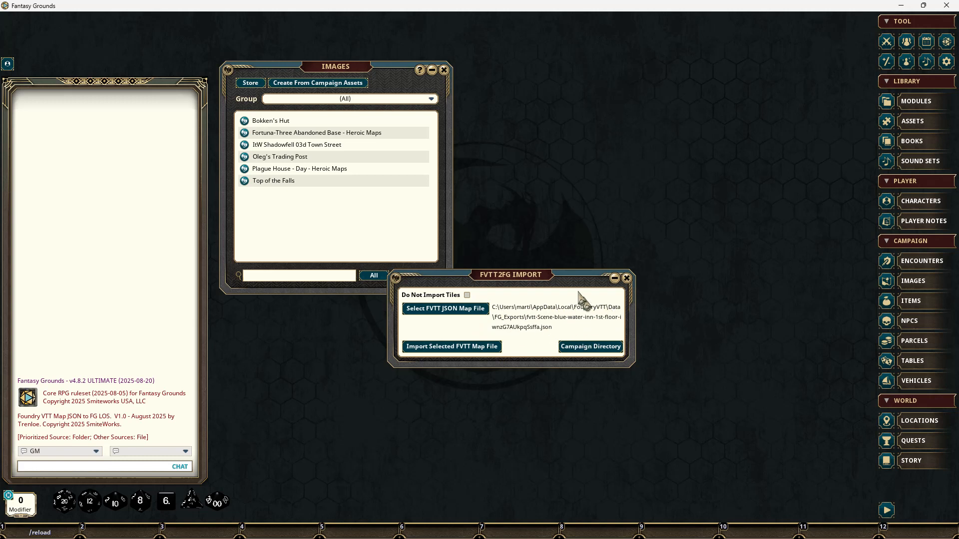
left_click(468, 348)
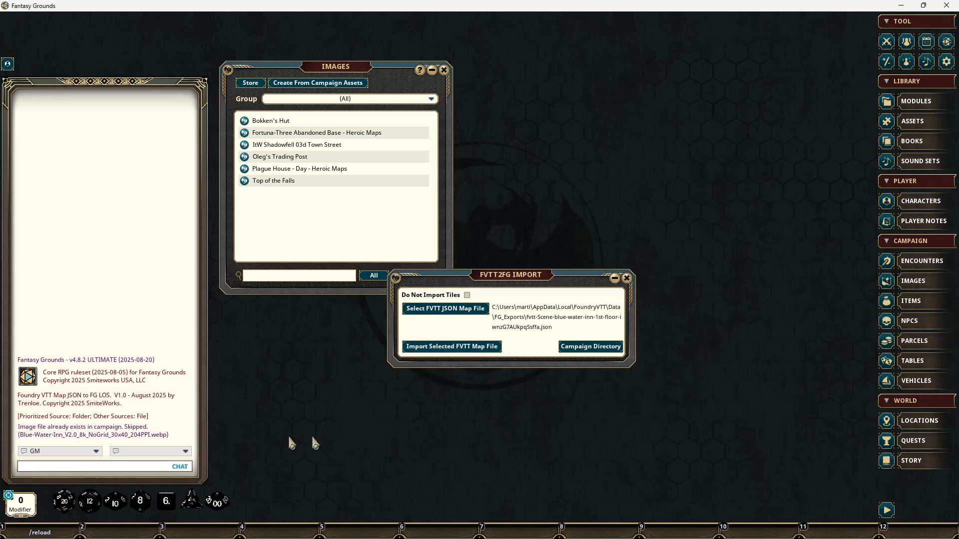
Step: Open the images folder of the campaign directory in a smaller, repositioned file window
left_click(579, 349)
left_click_drag(635, 538, 586, 34)
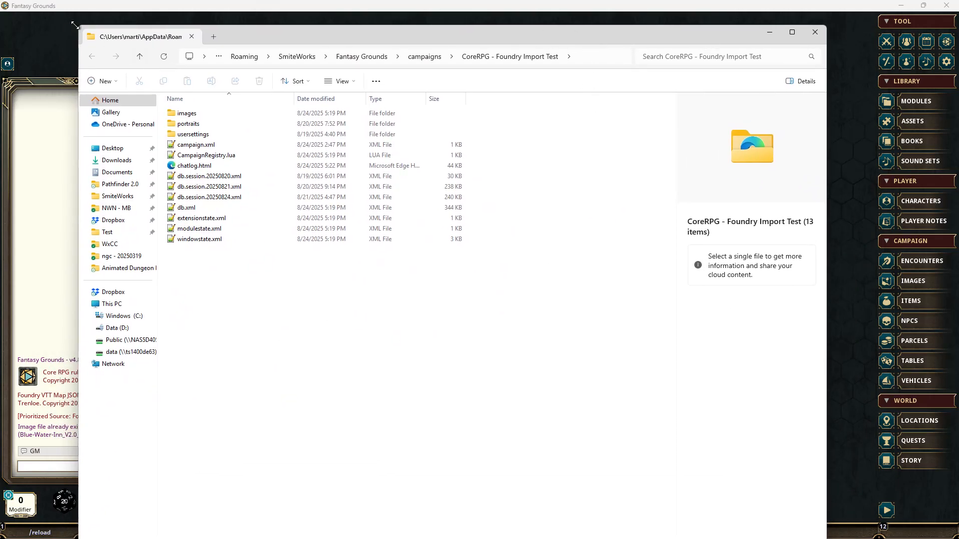
left_click_drag(78, 25, 293, 121)
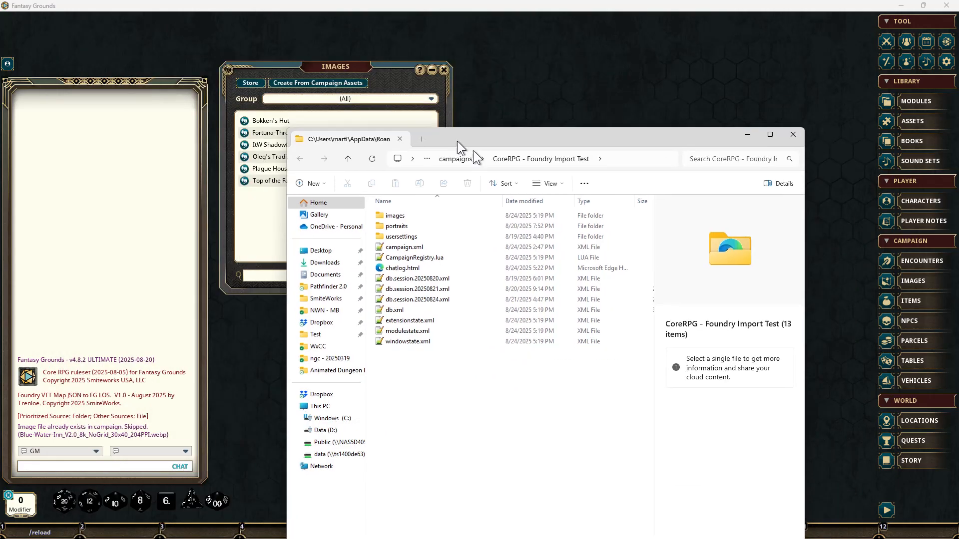
left_click_drag(457, 137, 426, 68)
double_click(320, 153)
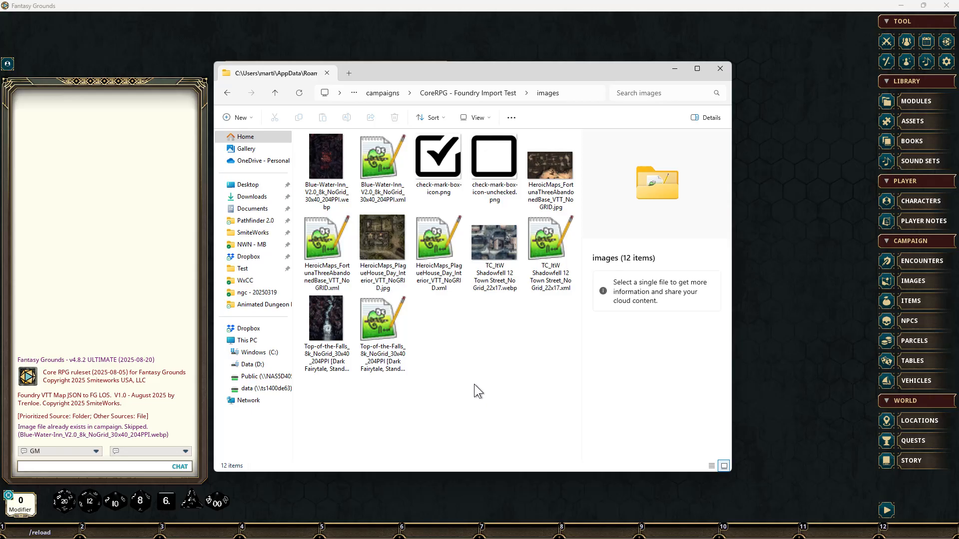
Step: Permanently delete the Blue-Water-Inn .webp and .xml files, then recheck the campaign's images folder and close it
left_click(322, 159)
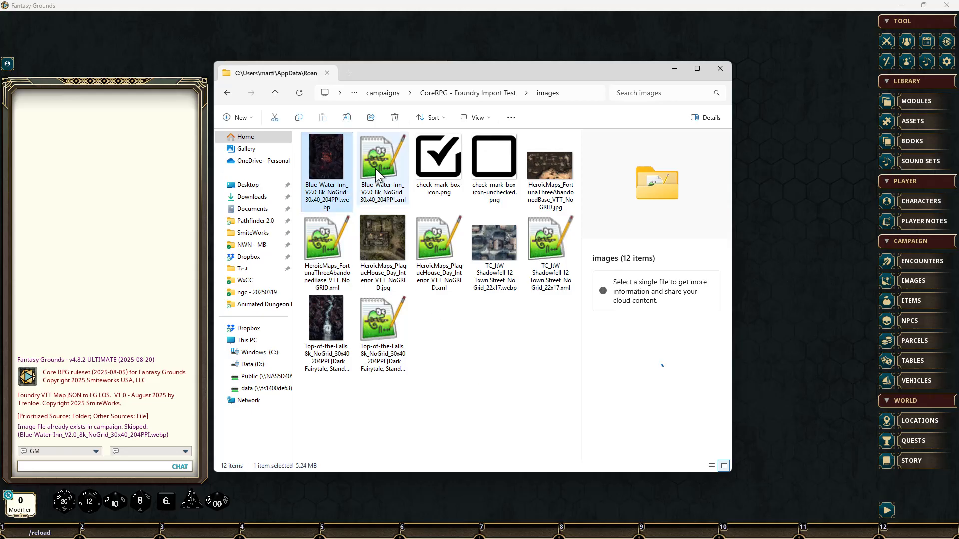
left_click(375, 169, "ctrl")
key("shift+Delete")
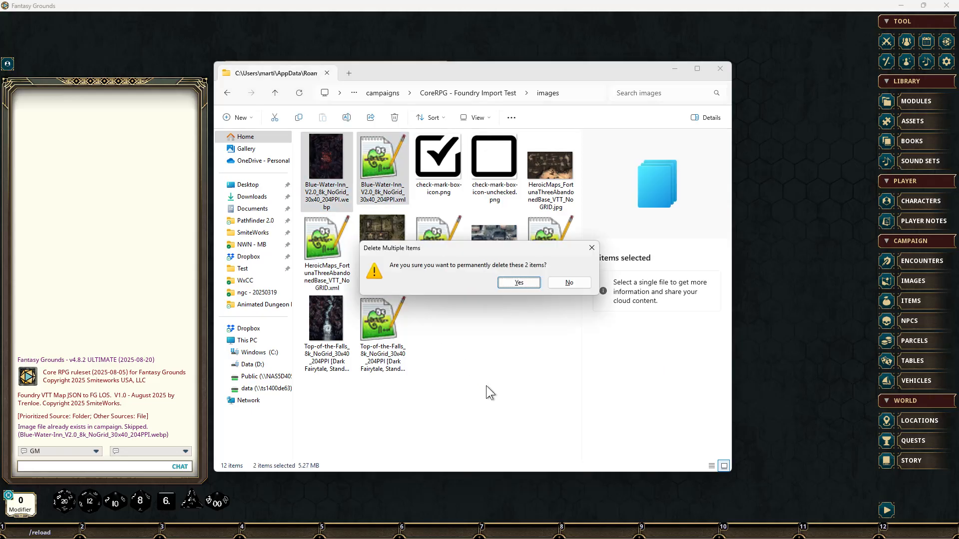
left_click(530, 281)
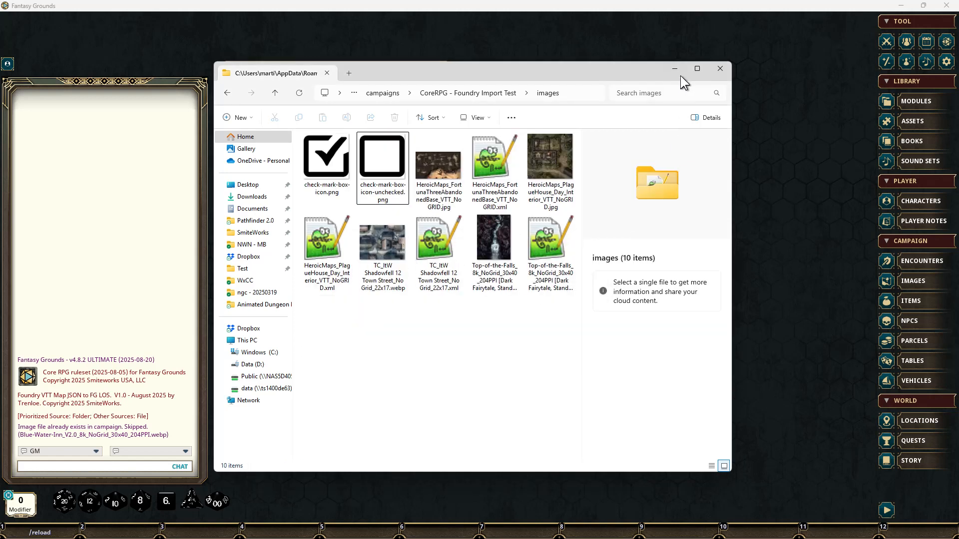
left_click(678, 71)
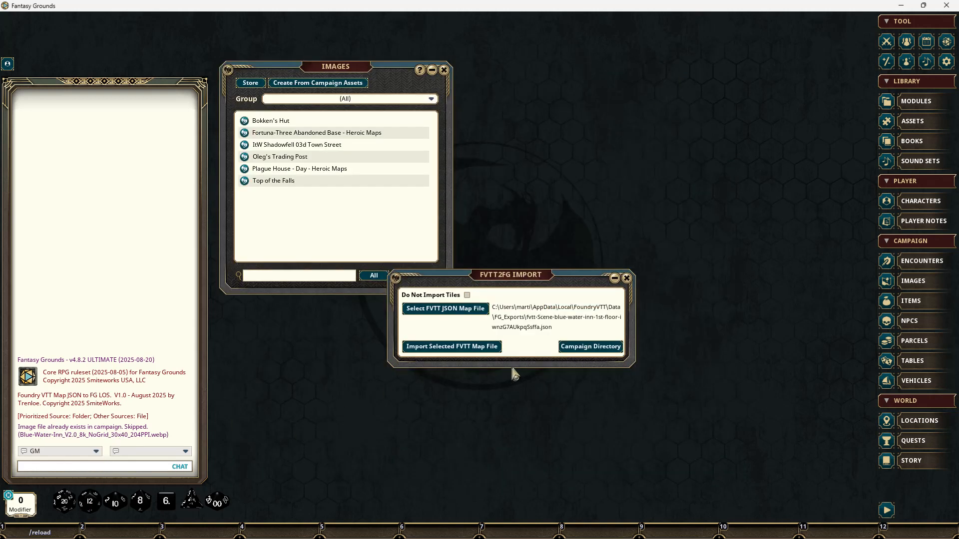
left_click(589, 348)
double_click(343, 166)
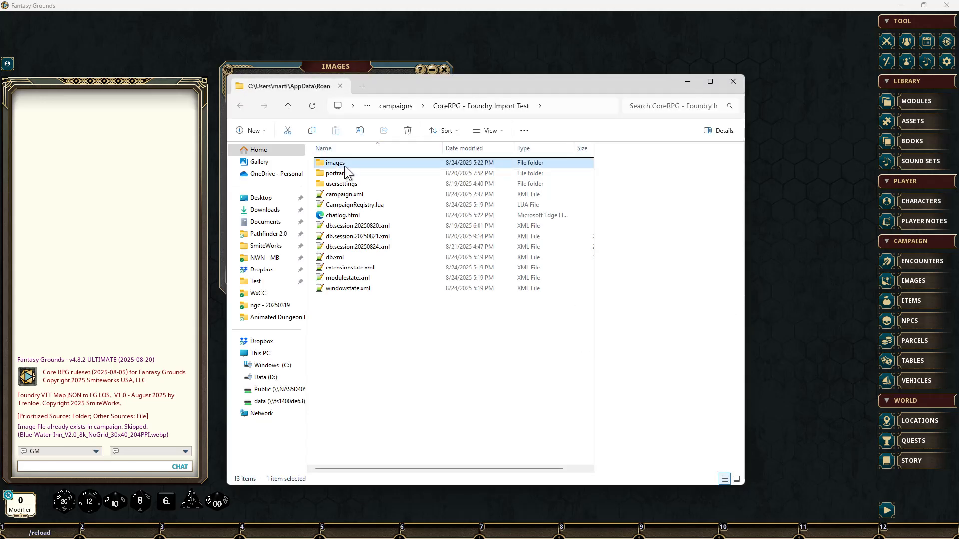
left_click(732, 81)
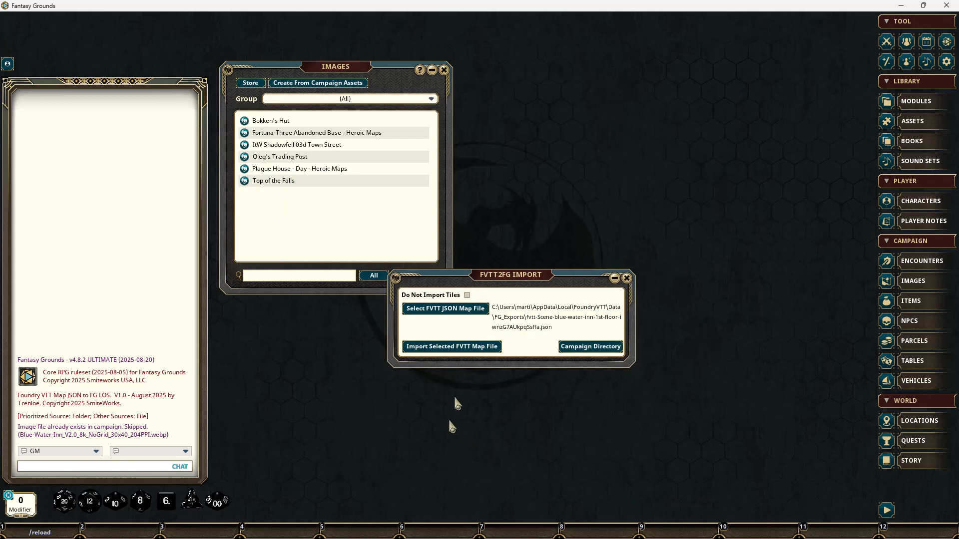
Step: Import the selected Blue Water Inn scene with tiles included and check the end of the console log
left_click(453, 346)
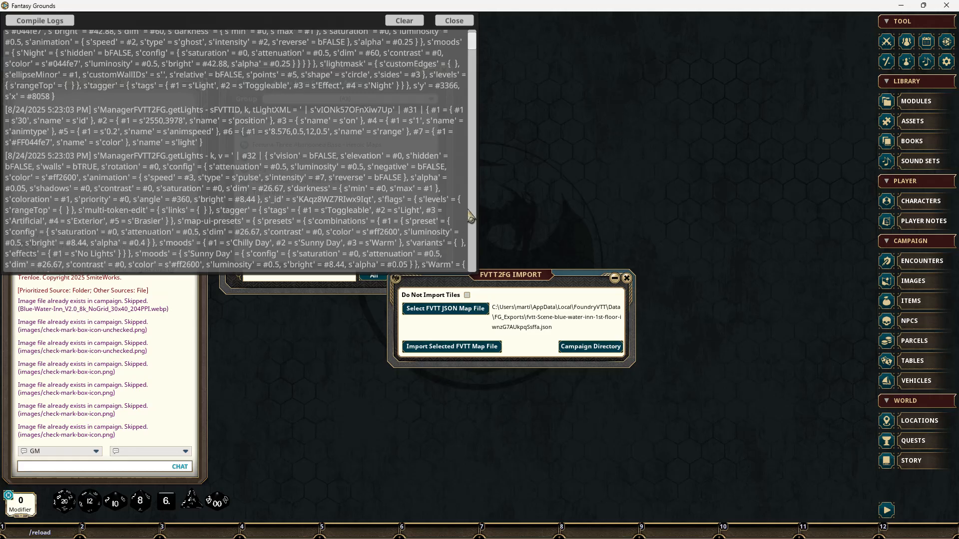
left_click_drag(473, 41, 478, 274)
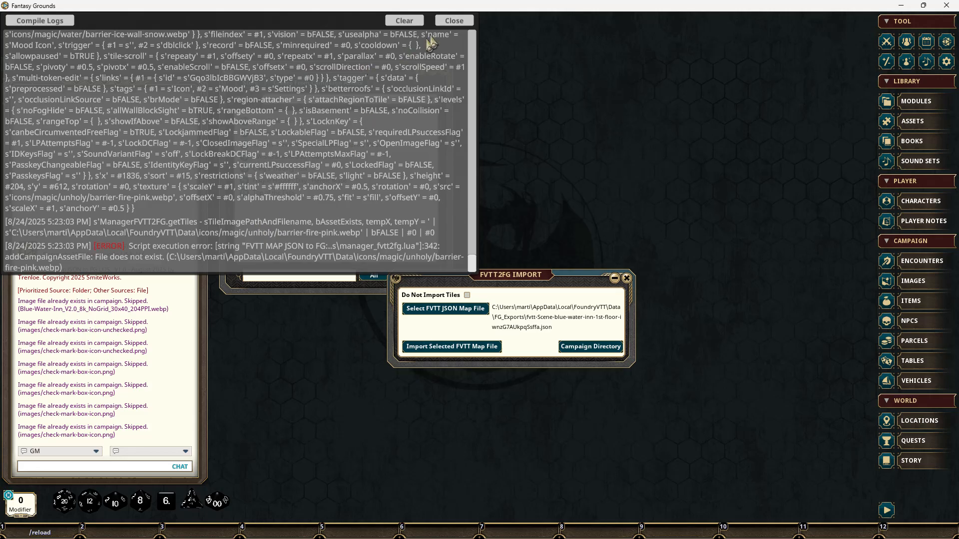
left_click(453, 21)
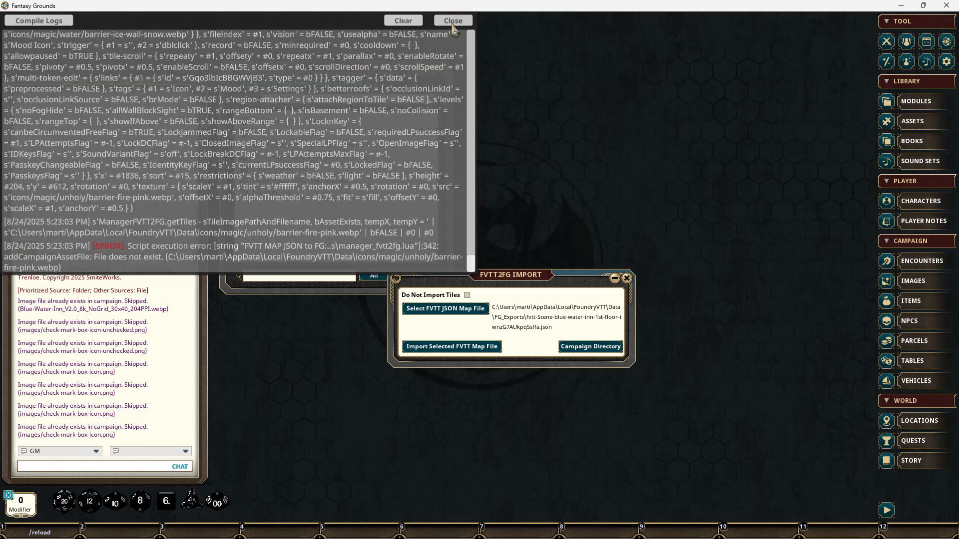
Step: Inspect the imported Blue Water Inn - 1st floor map in an enlarged window, then close it
left_click(307, 127)
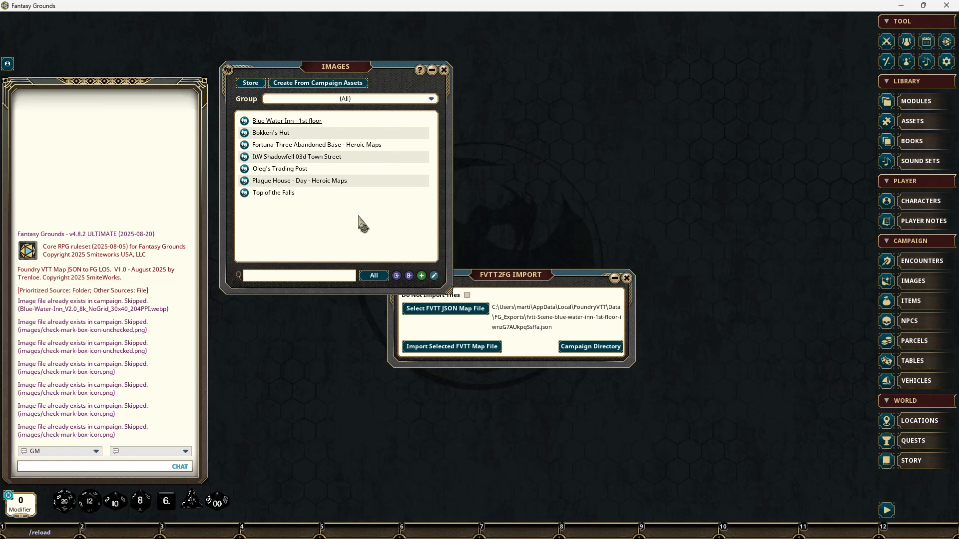
left_click(306, 123)
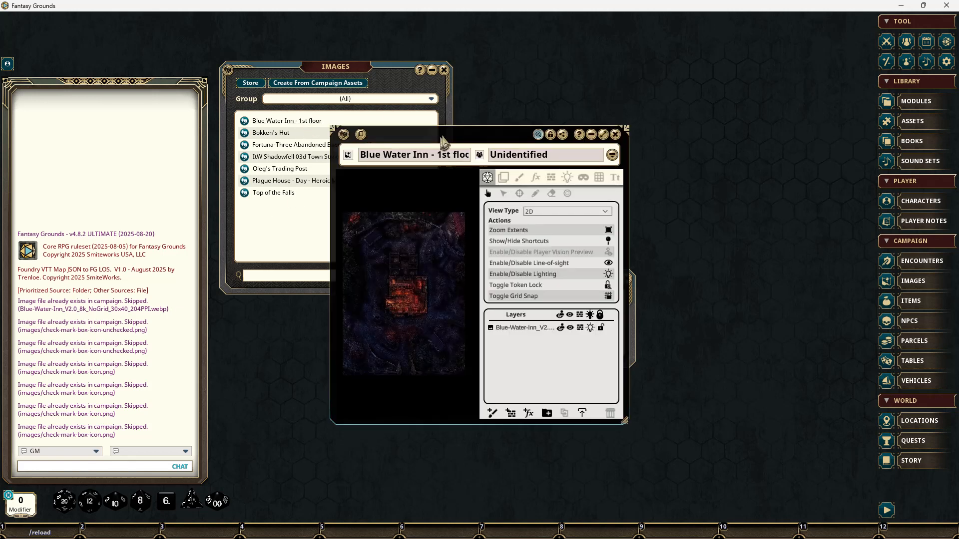
left_click_drag(440, 135, 325, 89)
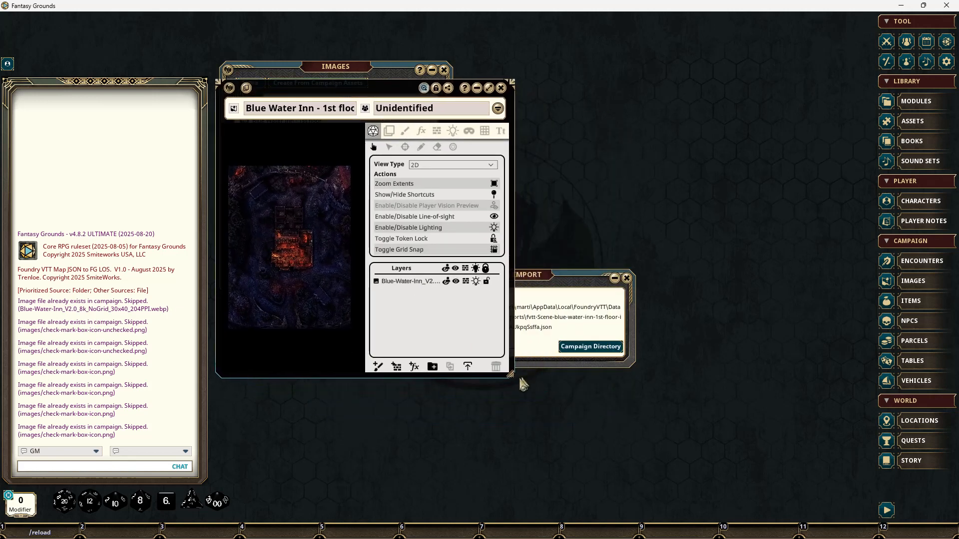
left_click_drag(511, 375, 682, 438)
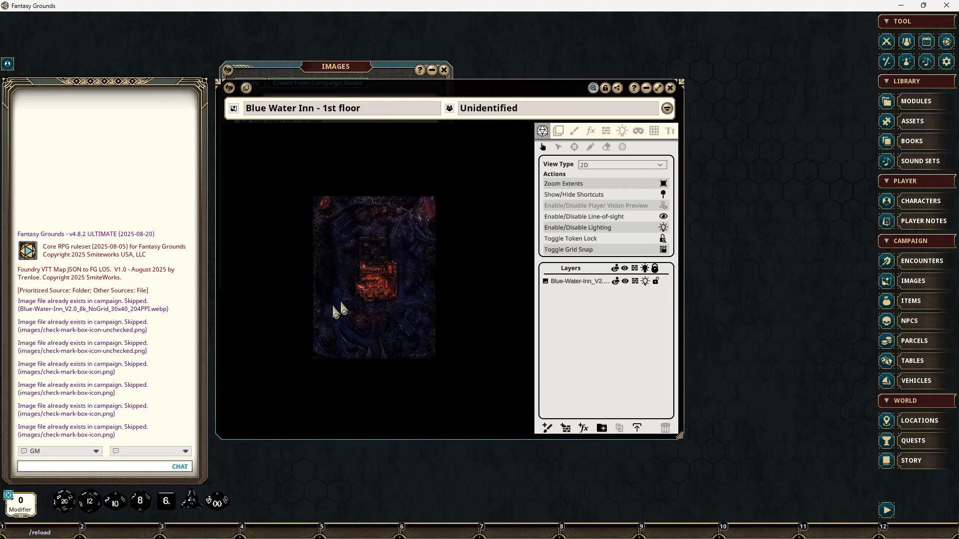
scroll(388, 284, "up", 5)
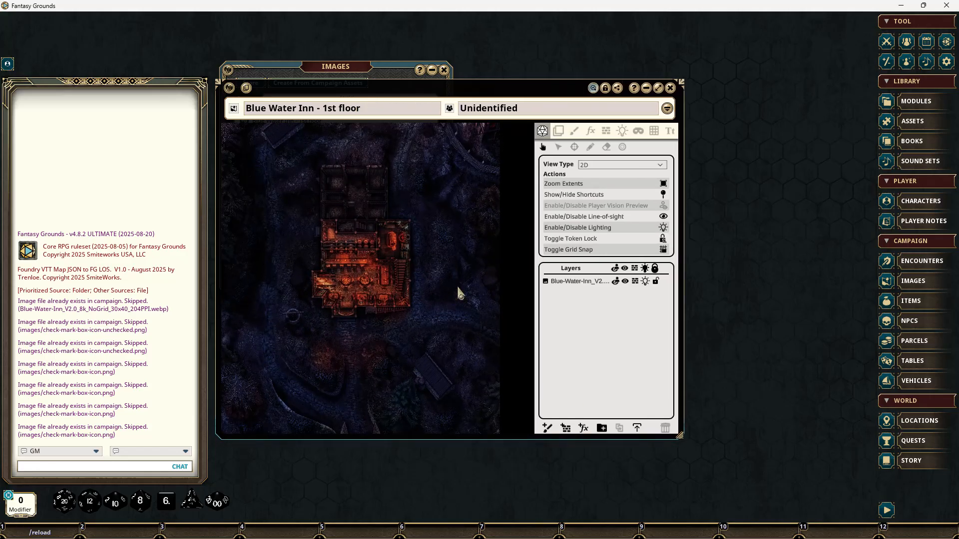
left_click(670, 88)
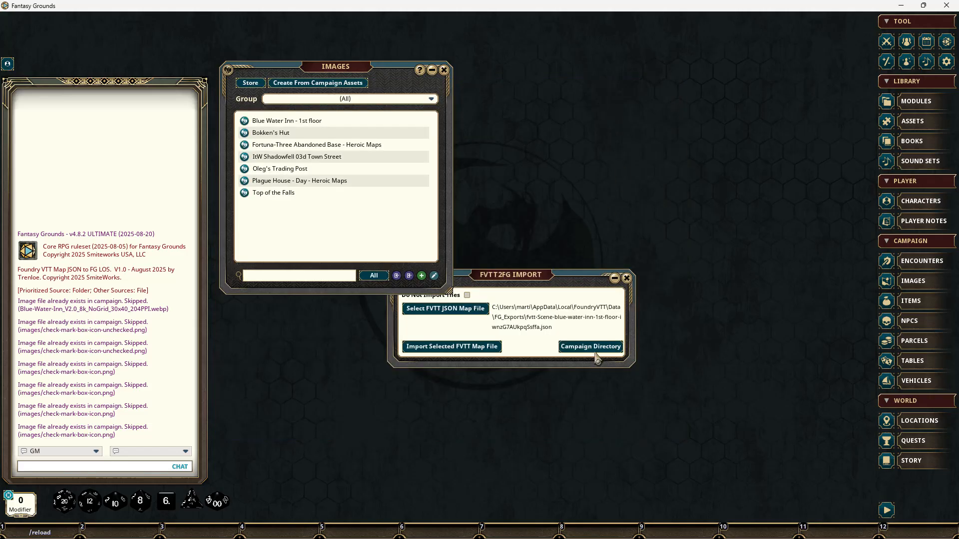
Step: Enable Do Not Import Tiles and permanently delete the Blue-Water-Inn .webp and .xml files from the campaign's images folder
left_click(545, 300)
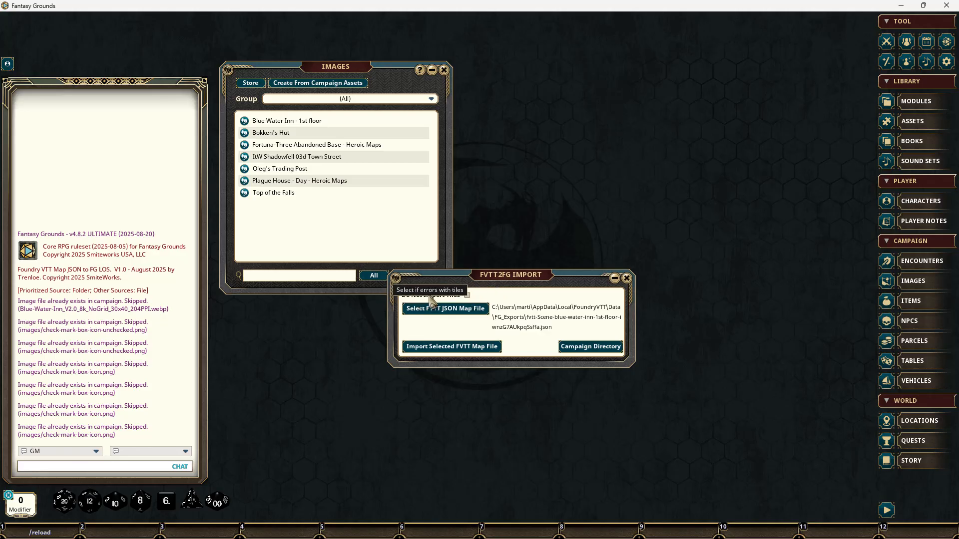
left_click(598, 349)
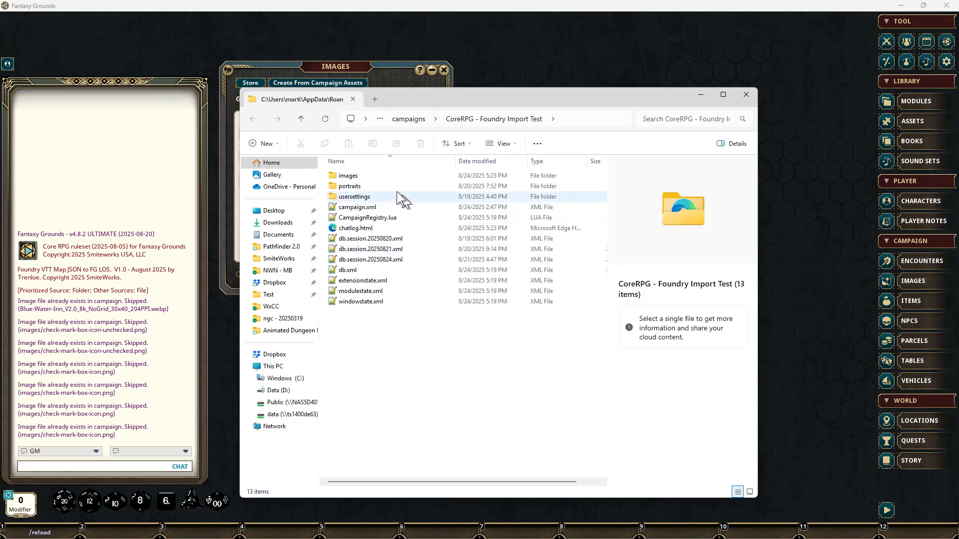
double_click(379, 178)
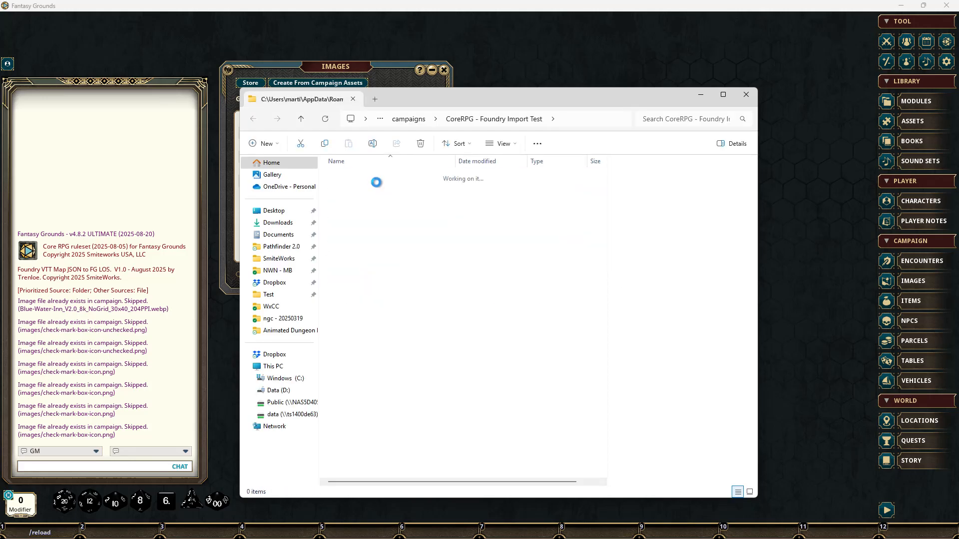
left_click(349, 190)
left_click(403, 186, "ctrl")
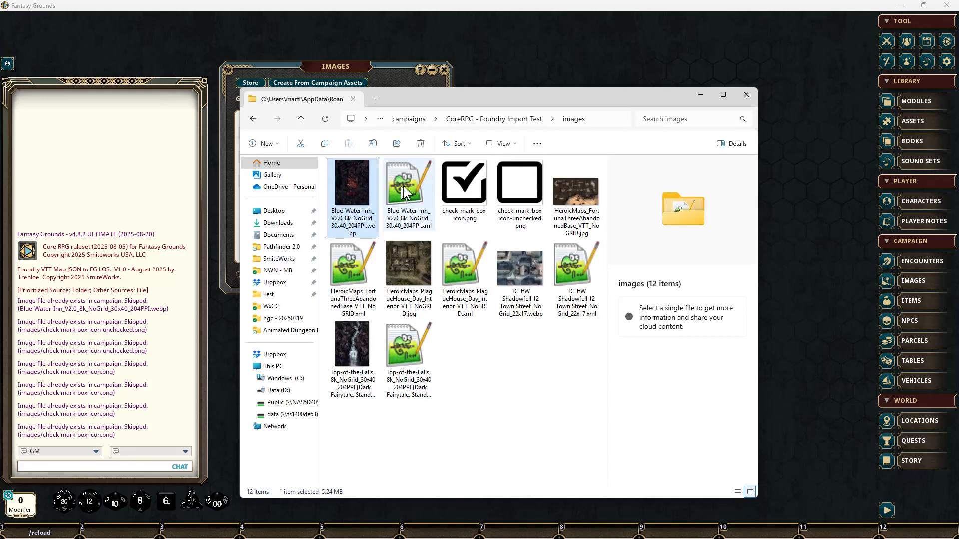
key("shift+Delete")
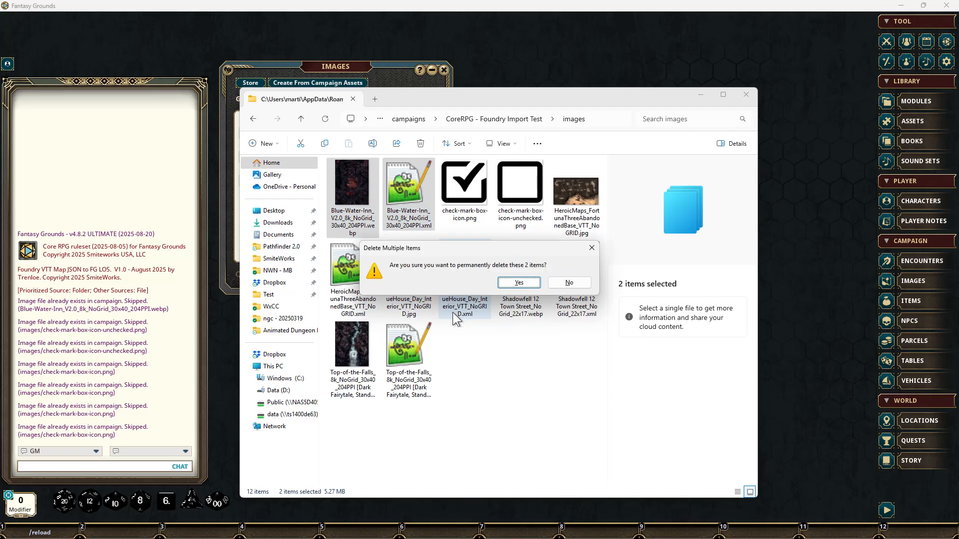
left_click(579, 280)
left_click(700, 96)
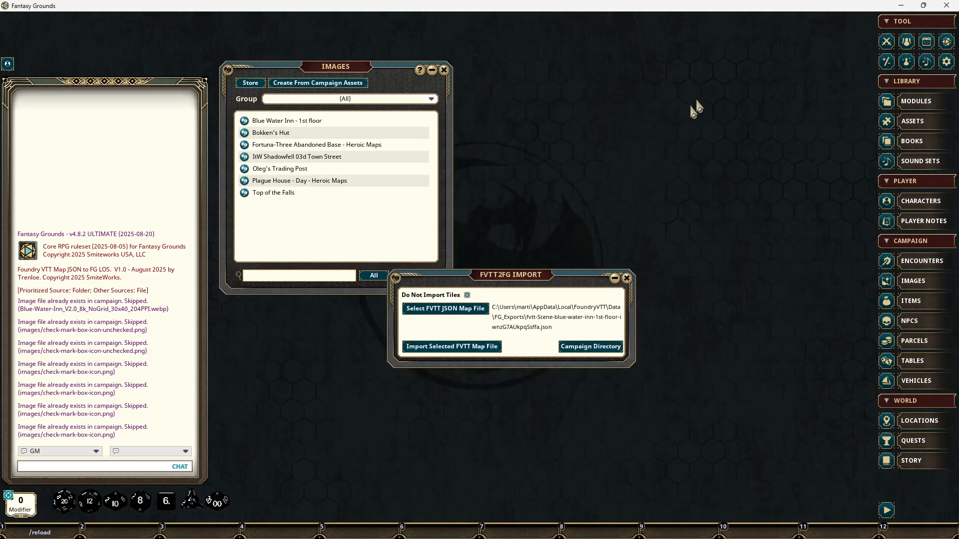
Step: Delete the Blue Water Inn - 1st floor record from the campaign's image list
right_click(279, 125)
mouse_move(298, 148)
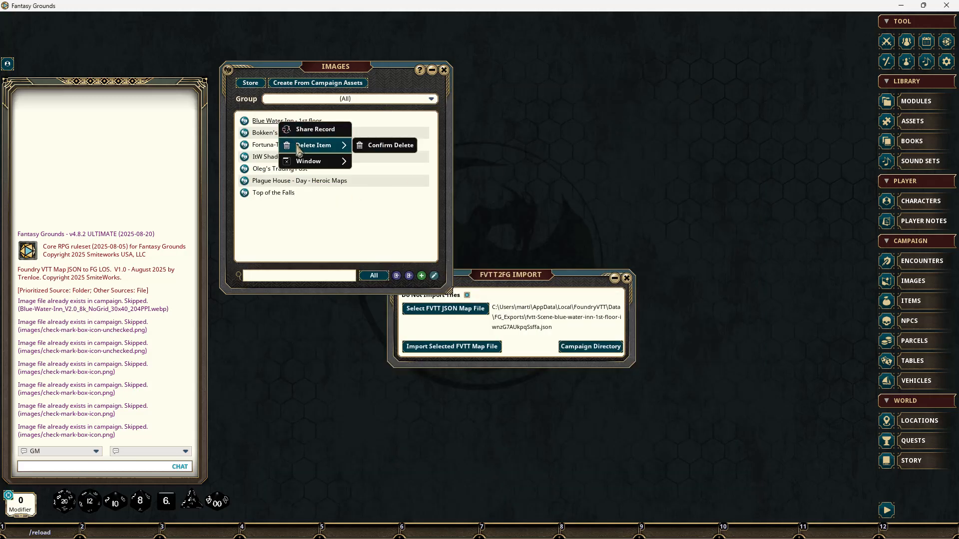
left_click(368, 146)
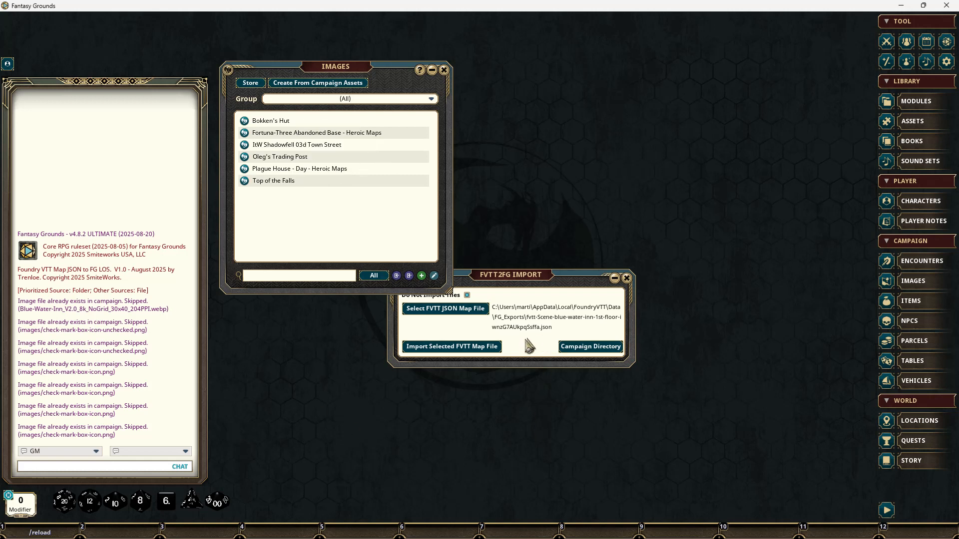
Step: Import the selected Blue Water Inn scene without tiles and enlarge the resulting map window
left_click(491, 351)
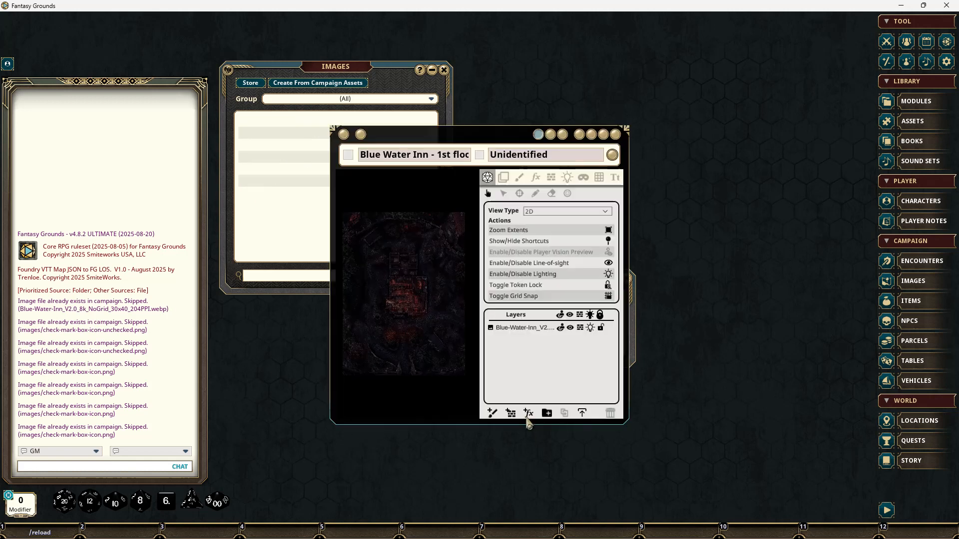
left_click_drag(447, 134, 258, 55)
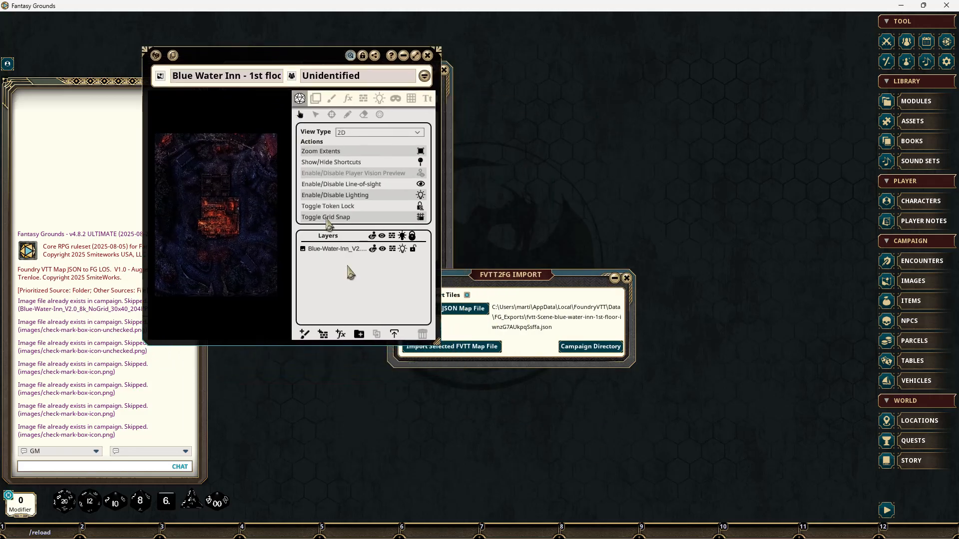
left_click_drag(437, 343, 832, 462)
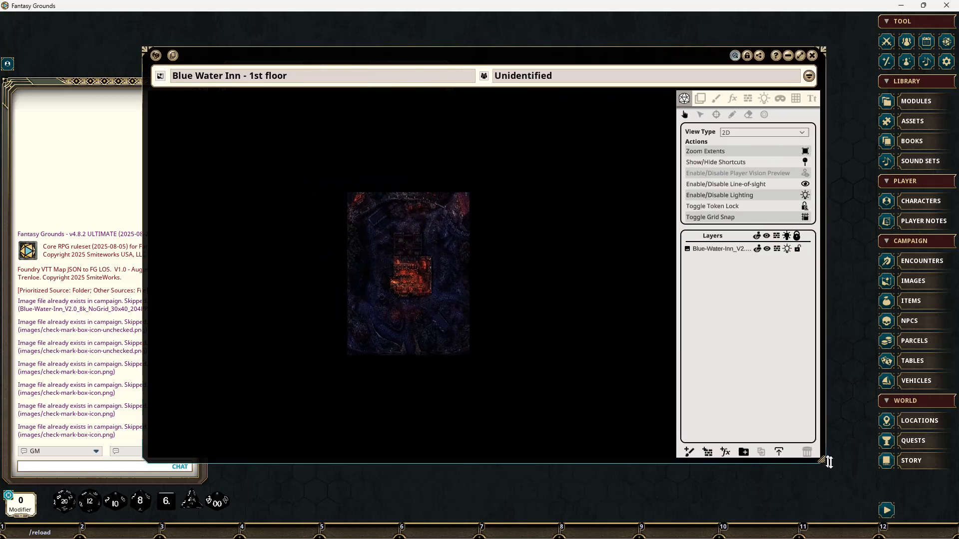
Step: Inspect the line-of-sight walls and light sources imported on the Blue Water Inn - 1st floor map, and close it
scroll(418, 277, "up", 5)
scroll(418, 278, "up", 3)
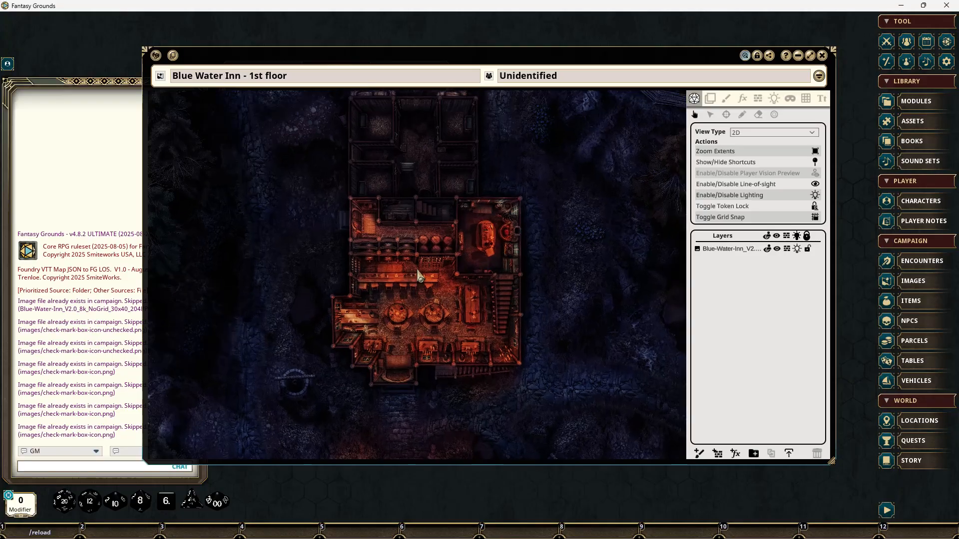
left_click(758, 99)
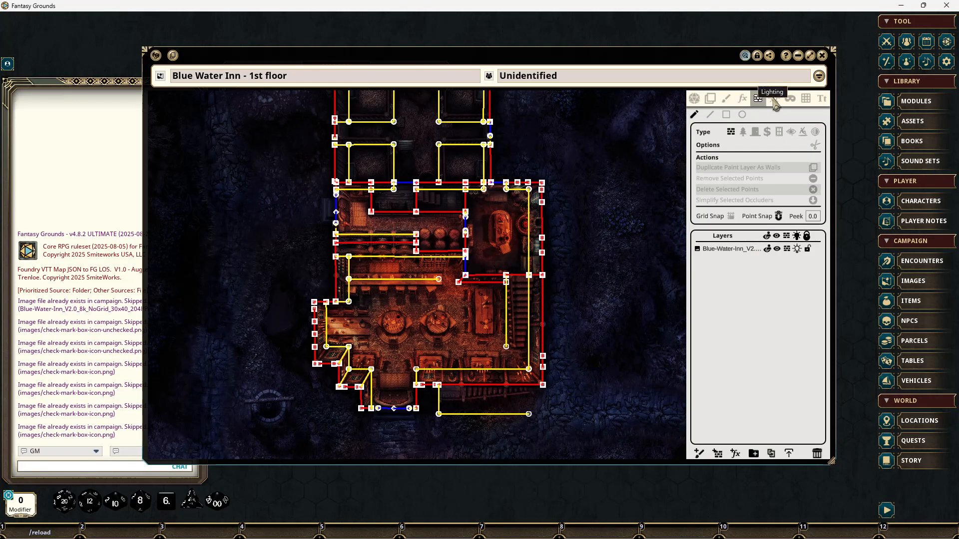
left_click(773, 99)
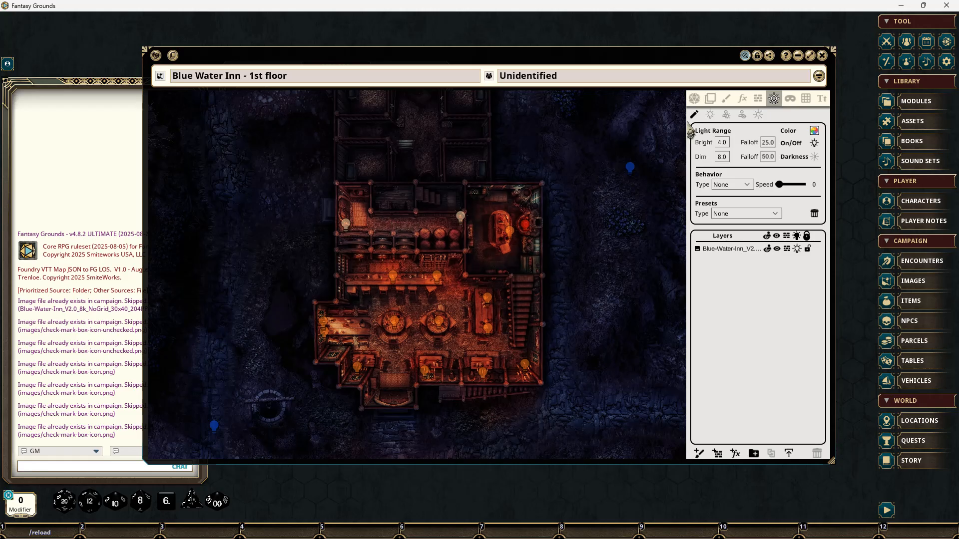
left_click(694, 99)
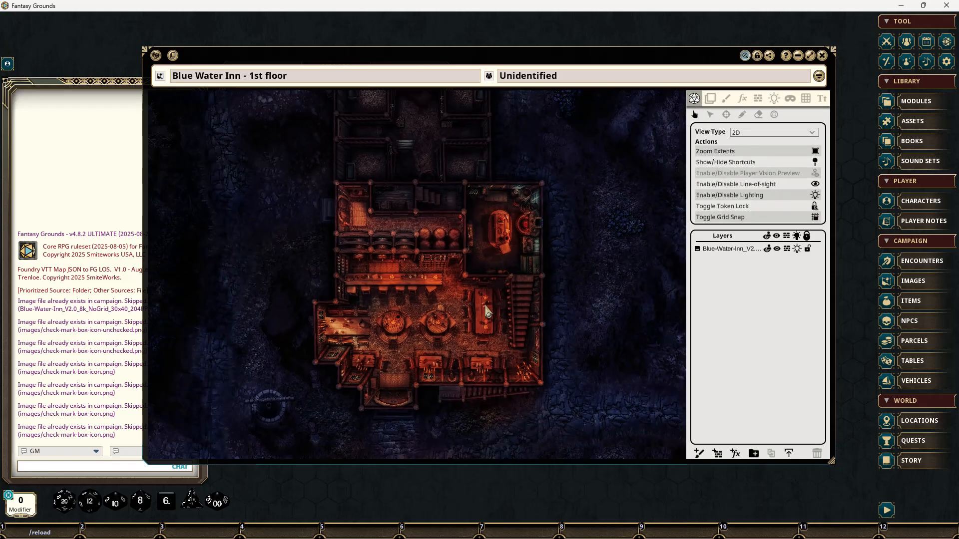
scroll(488, 312, "up", 3)
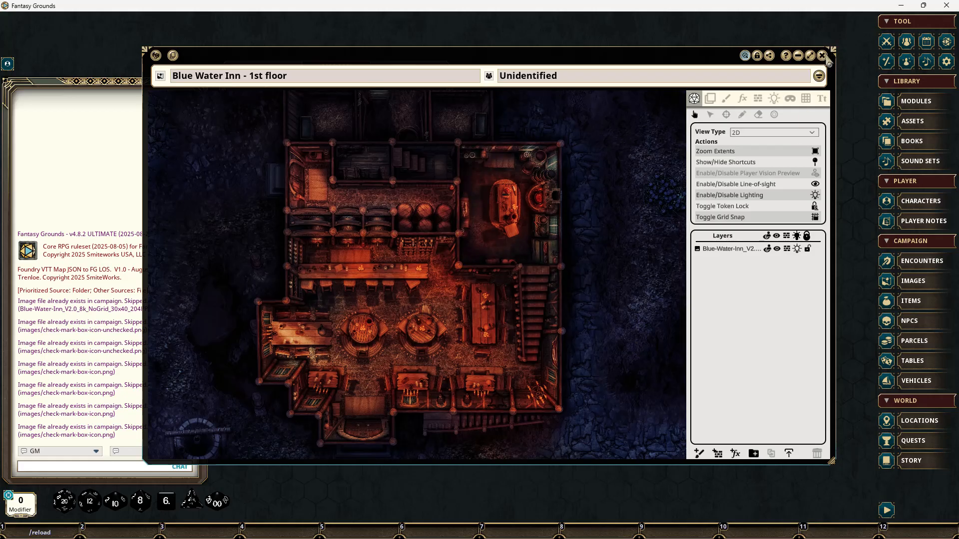
left_click(822, 55)
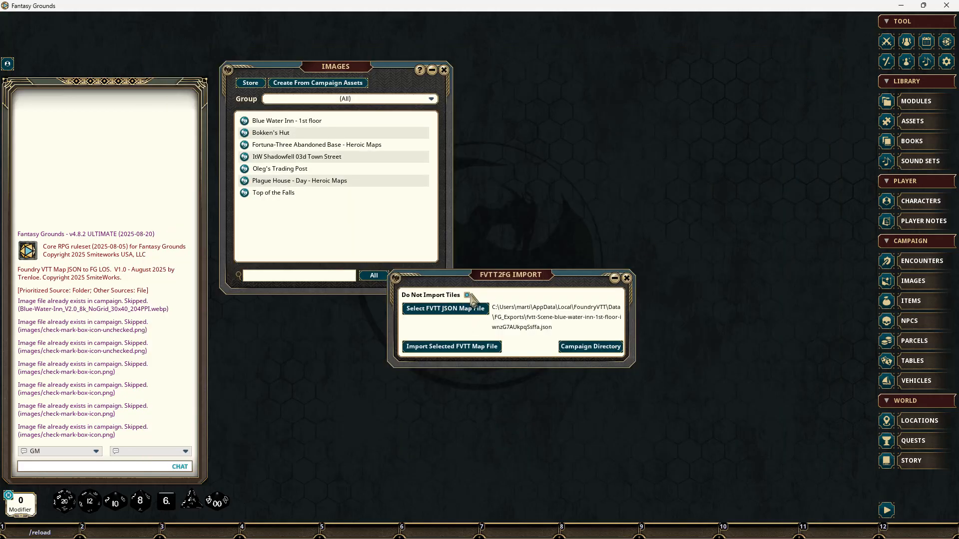
Step: Check the existing Oleg's Trading Post map, close it, and delete its record from the campaign's image list
left_click(300, 170)
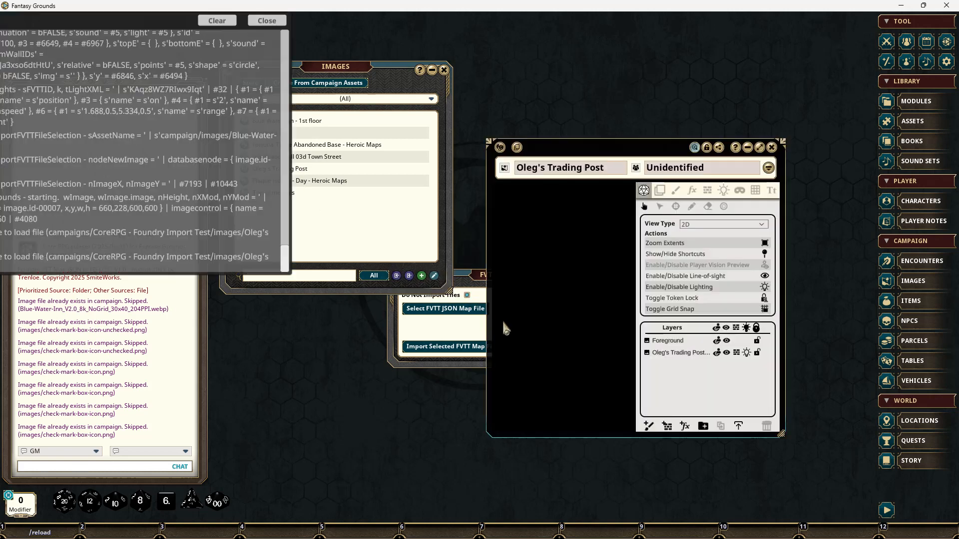
left_click(454, 21)
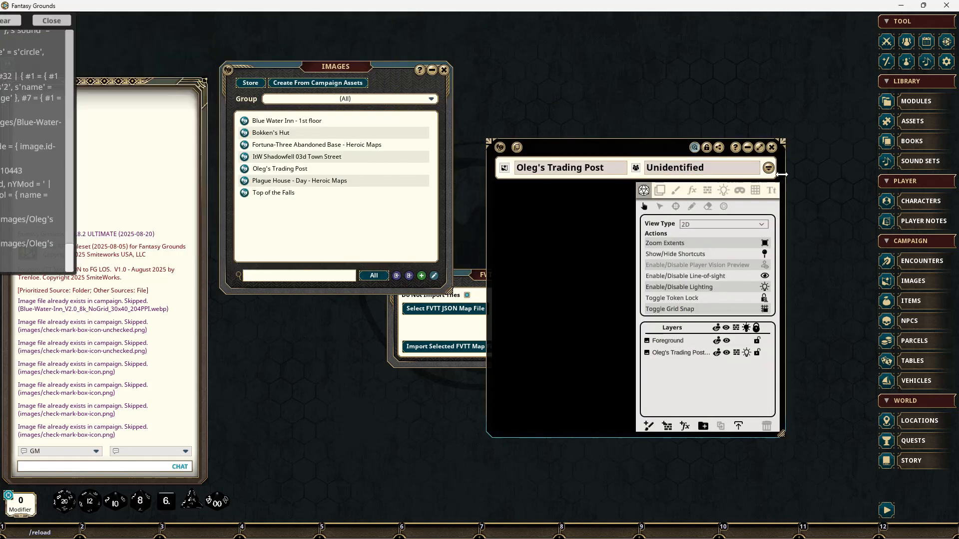
left_click(772, 148)
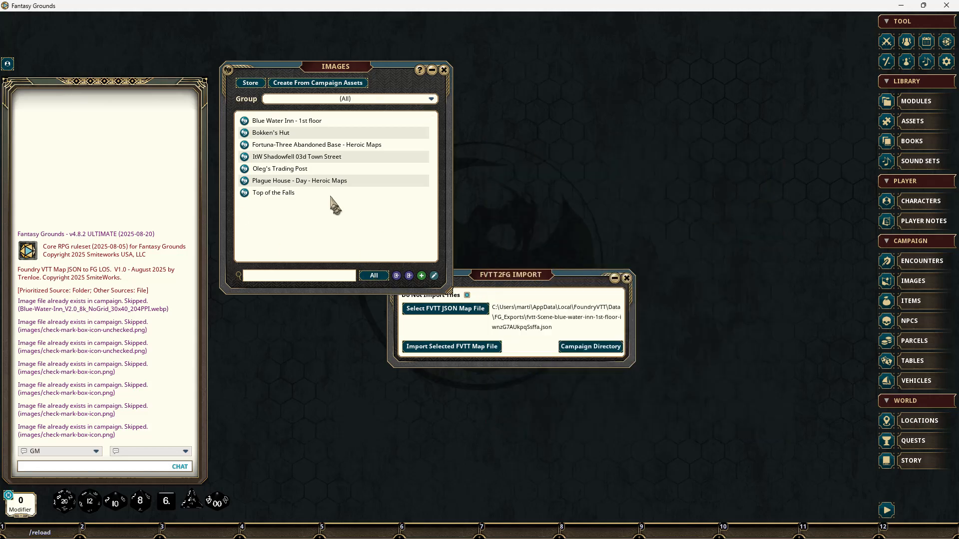
right_click(289, 168)
left_click(395, 194)
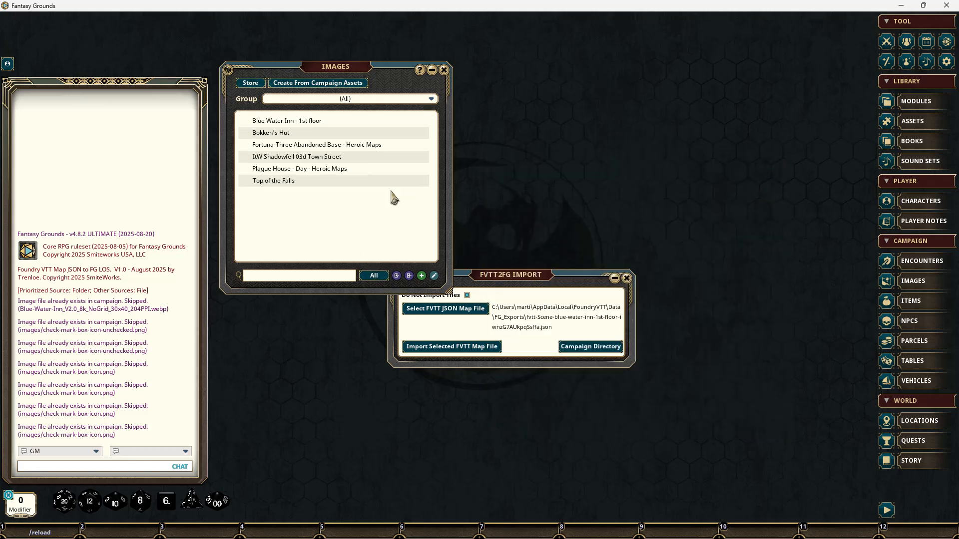
Step: Import the fvtt-Scene-oleg's-trading-post JSON scene with Do Not Import Tiles disabled, and enlarge the resulting map window
left_click_drag(470, 292, 576, 297)
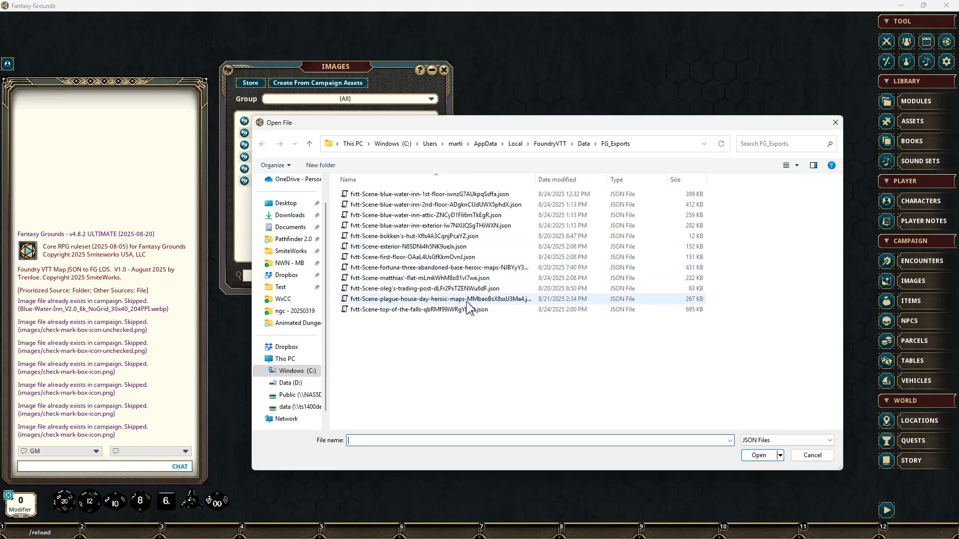
double_click(424, 288)
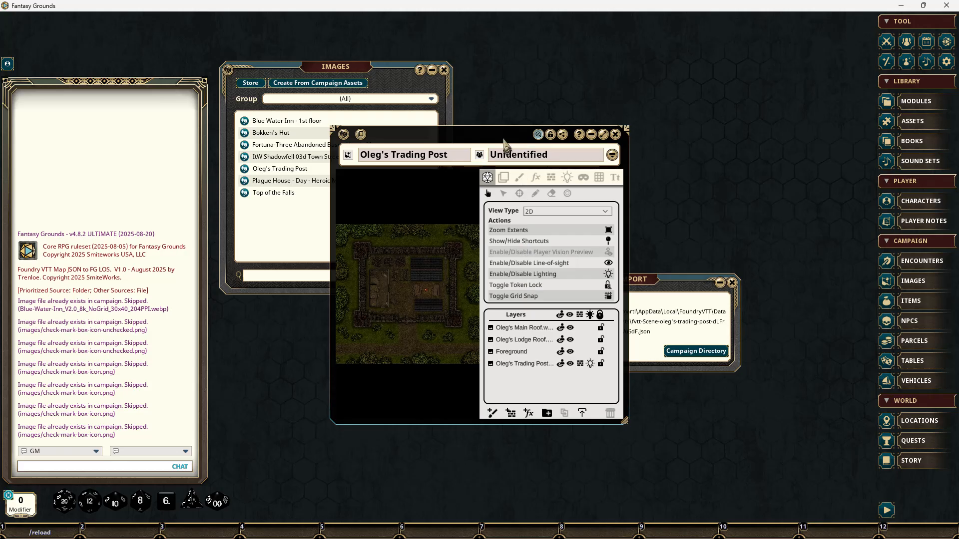
left_click_drag(504, 145, 452, 73)
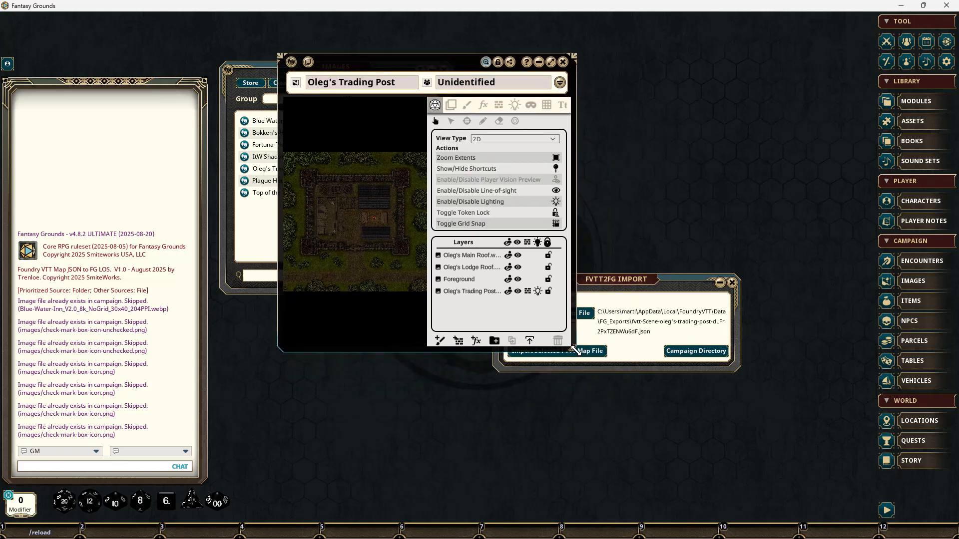
left_click_drag(575, 349, 810, 498)
scroll(477, 297, "up", 5)
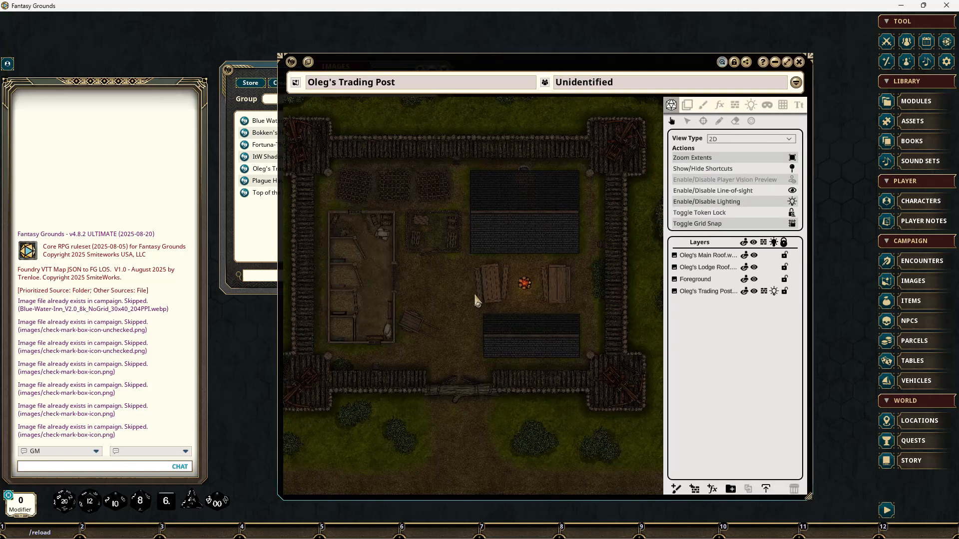
scroll(437, 302, "up", 1)
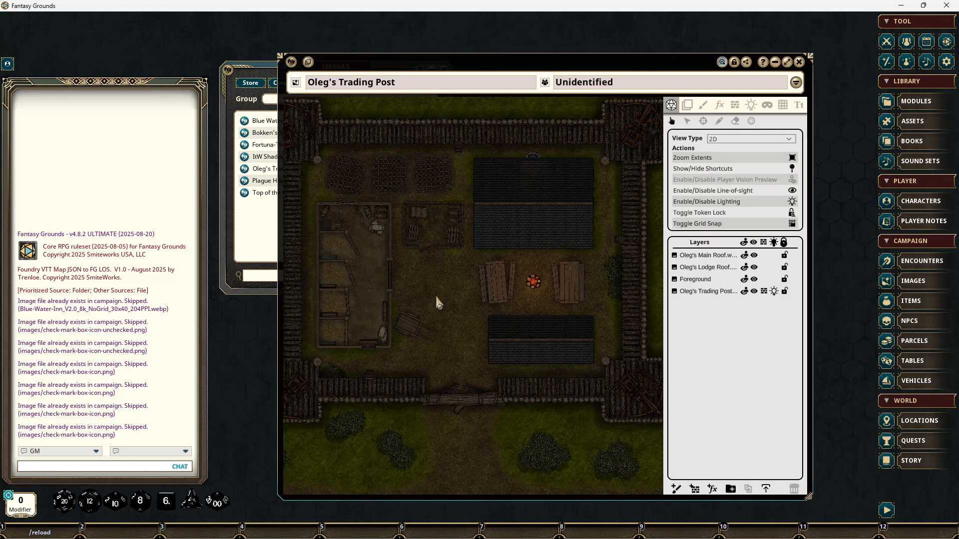
Step: Toggle the Oleg's Main Roof and Oleg's Lodge Roof layers until both are hidden, and close the Oleg's Trading Post map
left_click(754, 256)
left_click(756, 262)
left_click(756, 262)
left_click(755, 258)
left_click(755, 268)
left_click(755, 268)
left_click(754, 267)
left_click(754, 255)
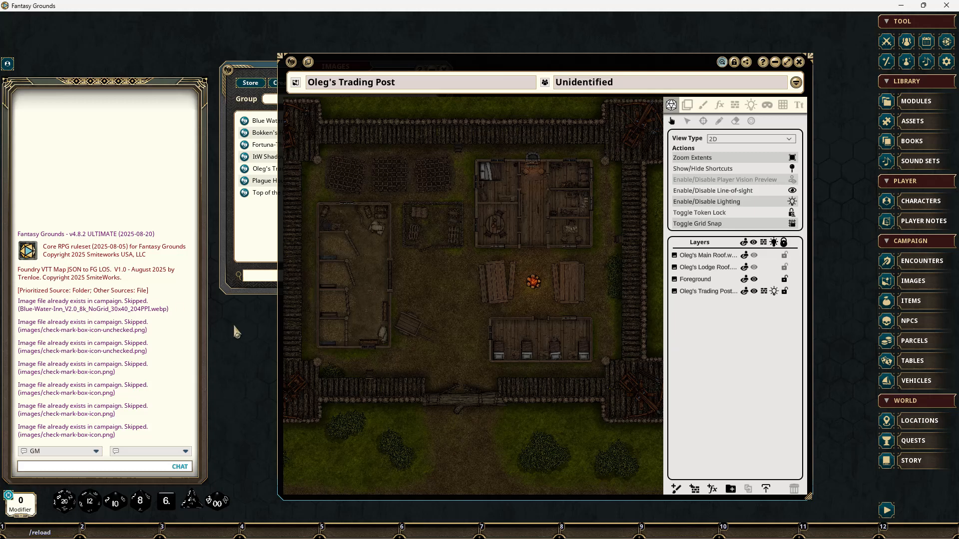
left_click(798, 64)
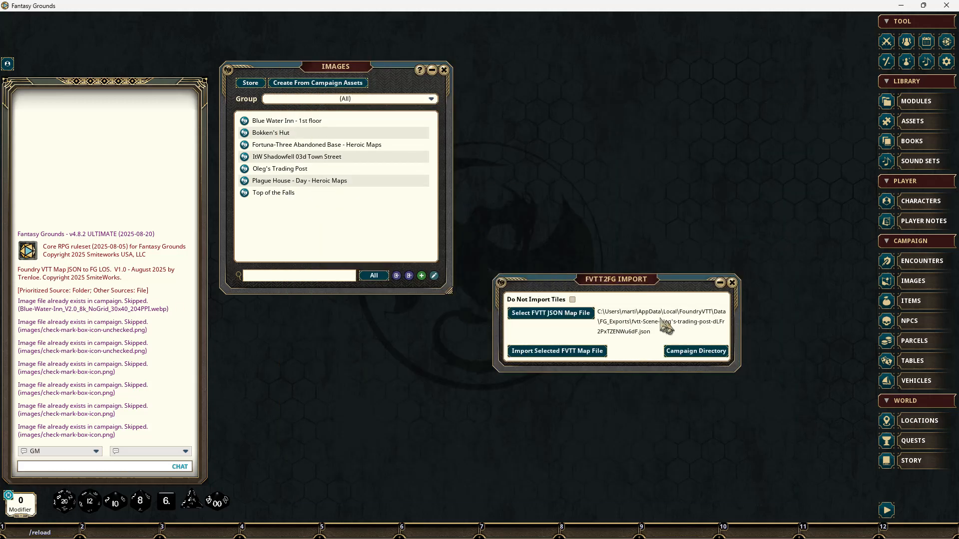
left_click_drag(648, 289, 634, 179)
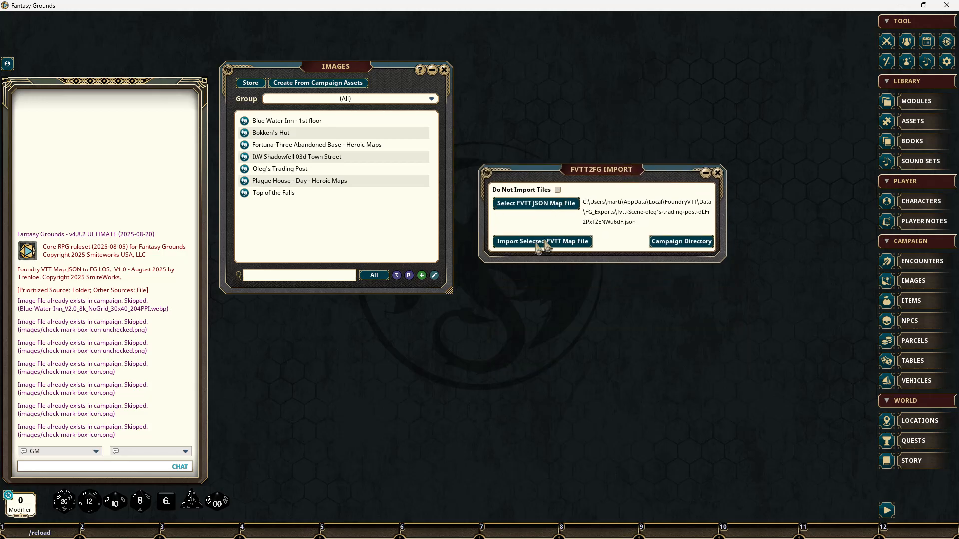